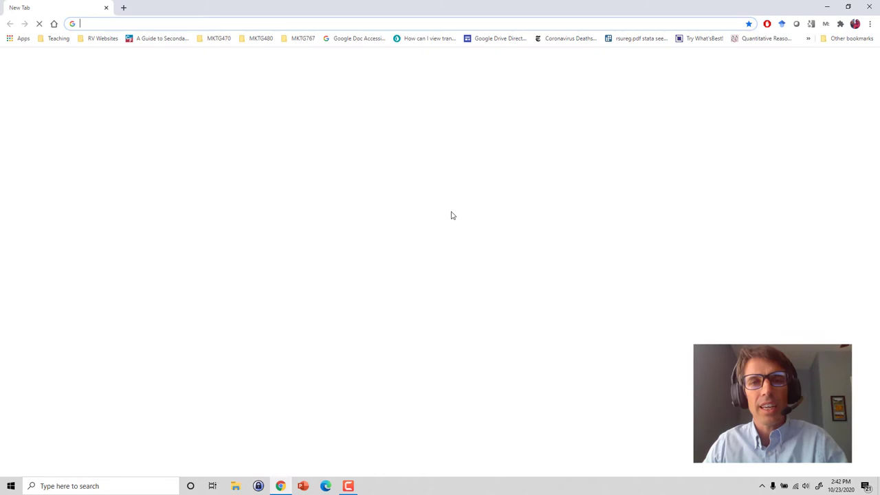
- Go to the Qualtrics site at qualtrics.sdsu.edu from Chrome's address bar
click(127, 19)
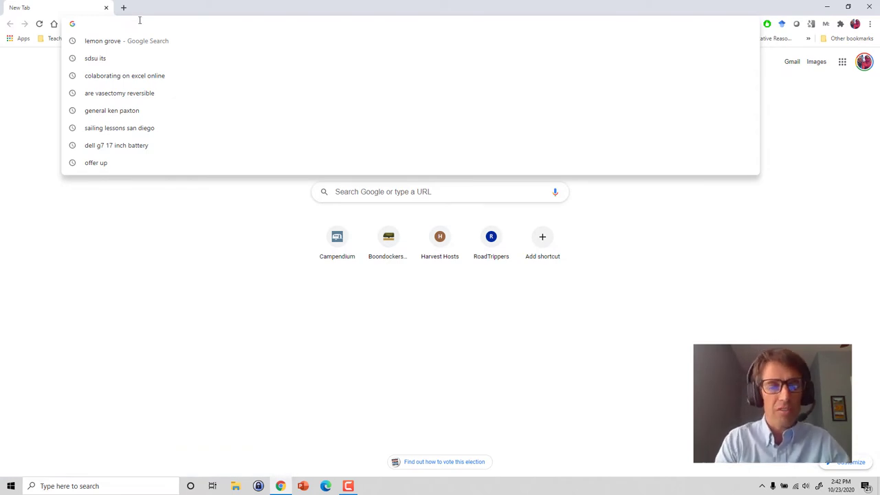
text(qu)
key(Return)
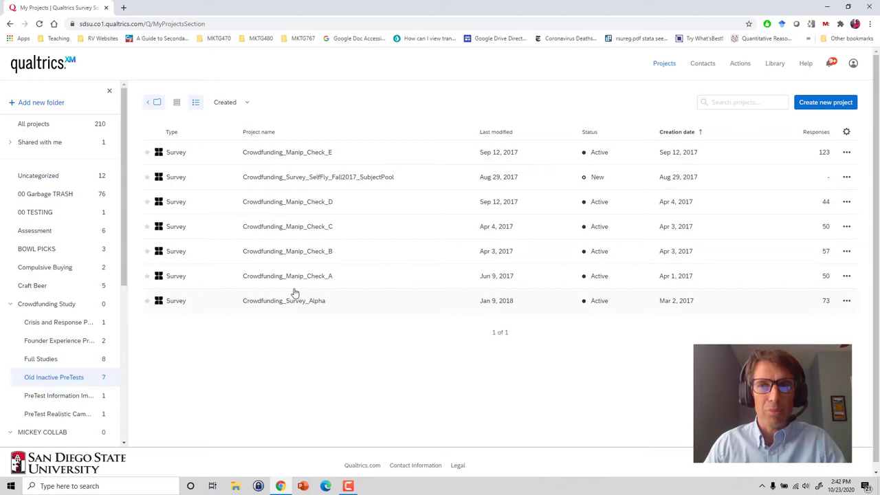
- Open the Crowdfunding_Manip_Check_D survey and switch to its Data & Analysis page
click(291, 202)
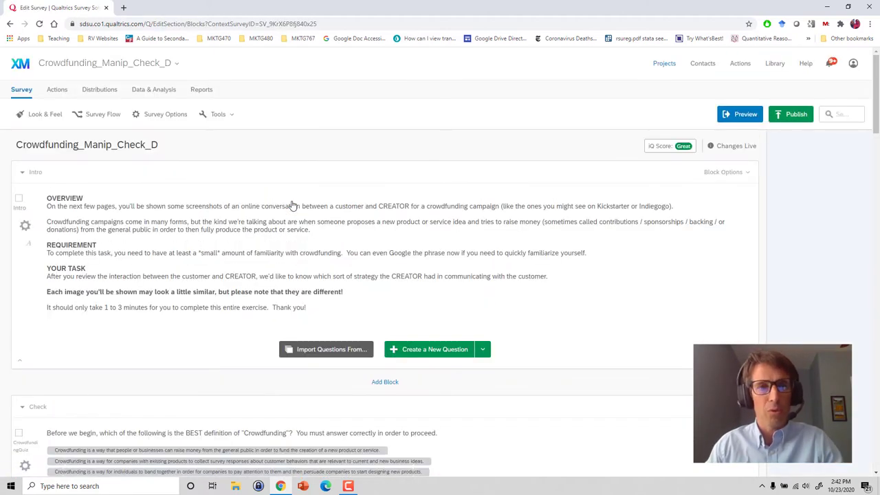
click(378, 237)
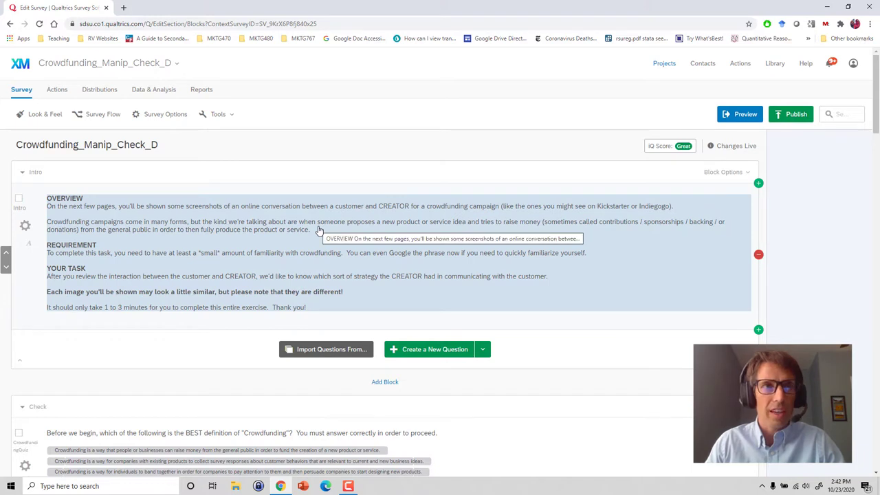
click(155, 90)
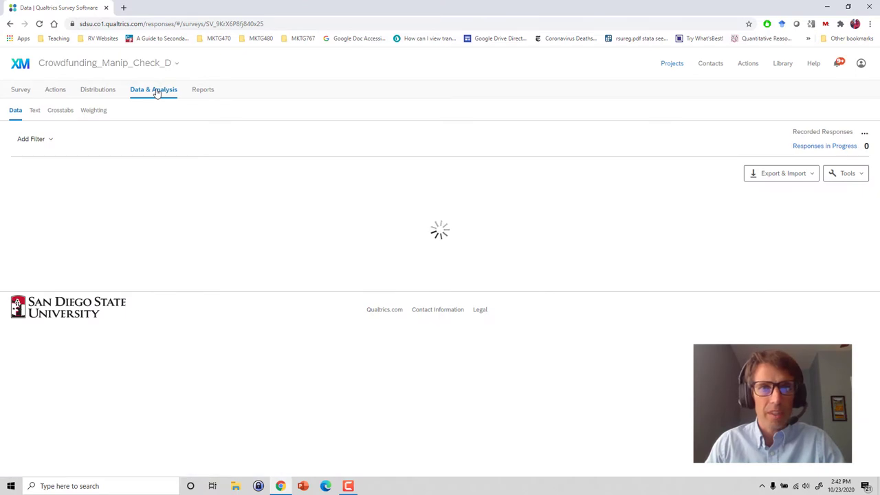
- Download the responses as an Excel file with numeric values and randomized viewing order data
click(755, 174)
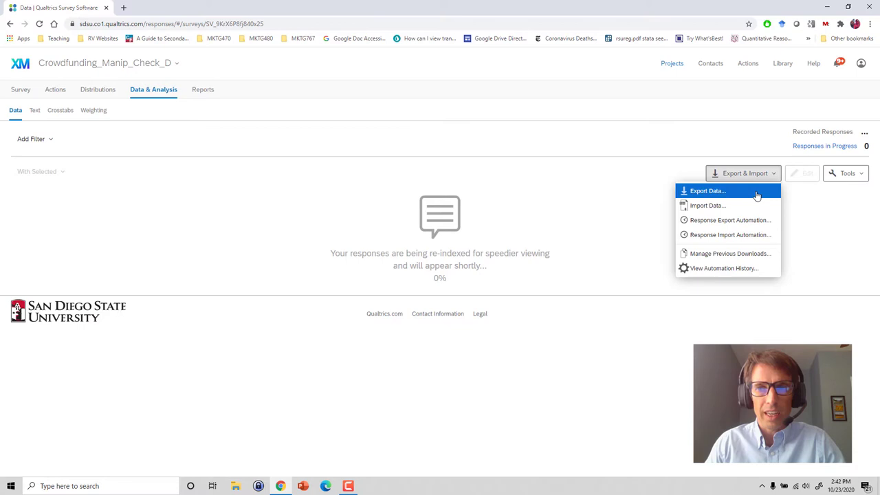
click(755, 196)
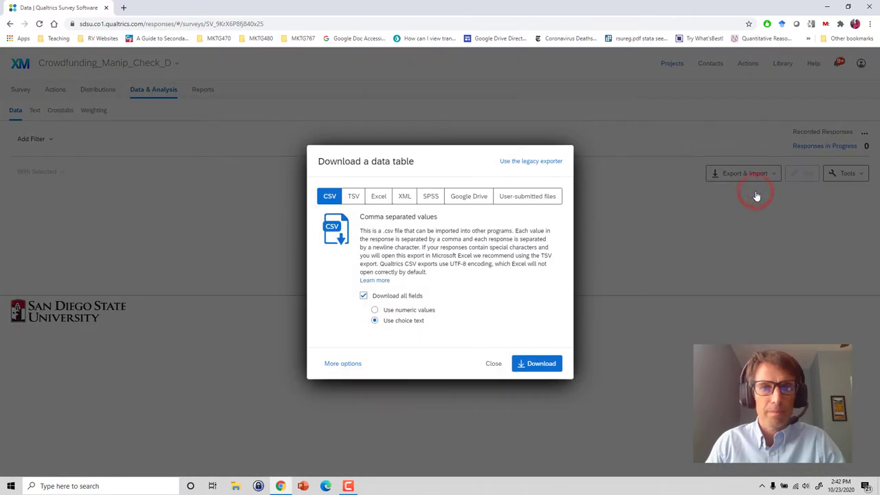
click(378, 197)
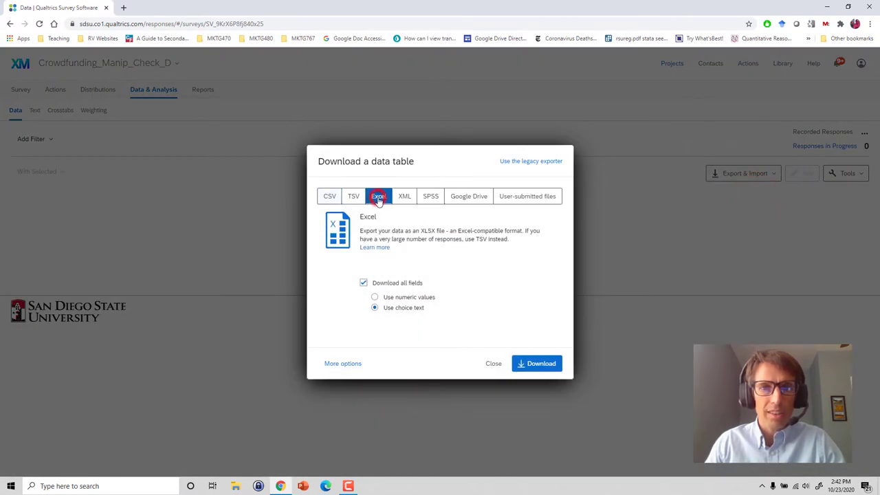
click(342, 363)
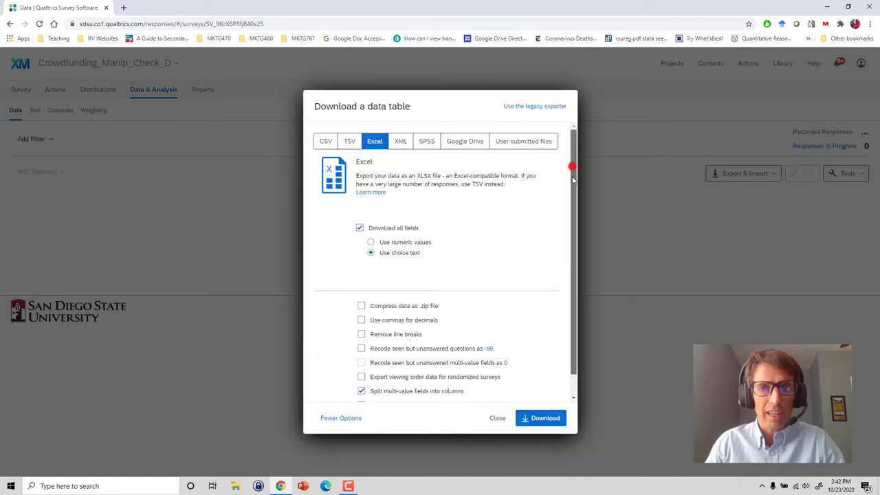
scroll(572, 179, down, 1)
scroll(501, 246, up, 1)
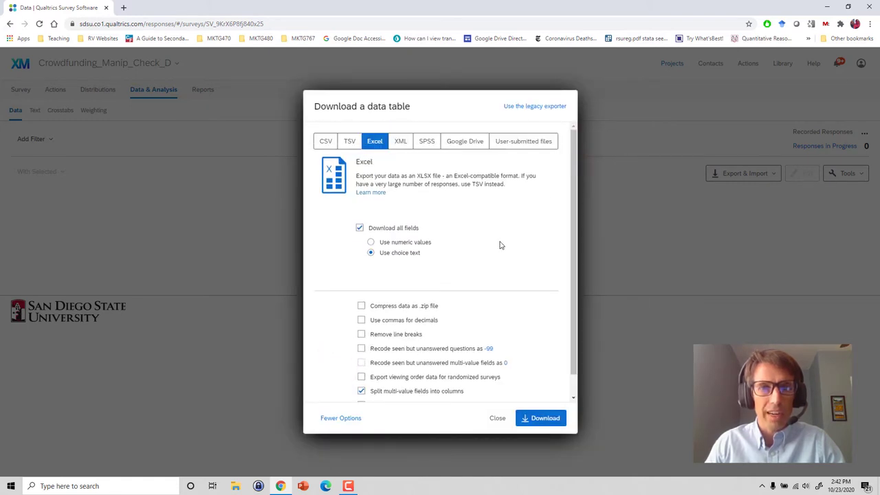
click(370, 243)
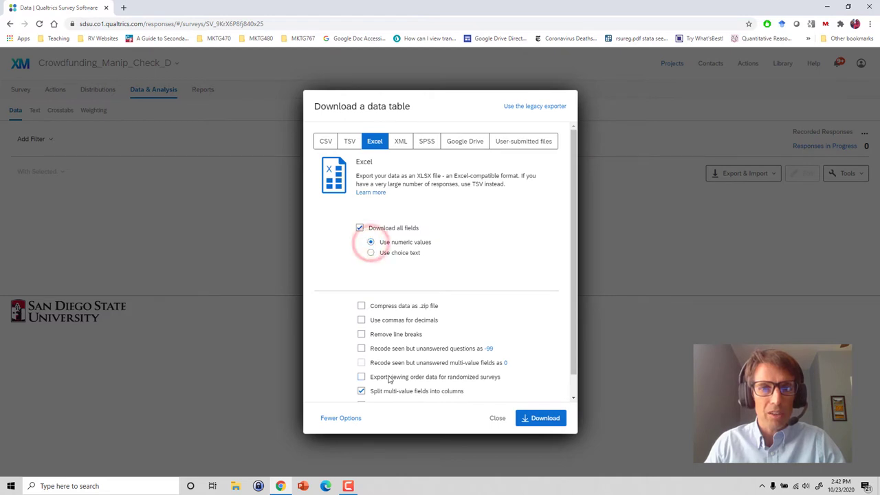
scroll(362, 358, down, 1)
click(362, 356)
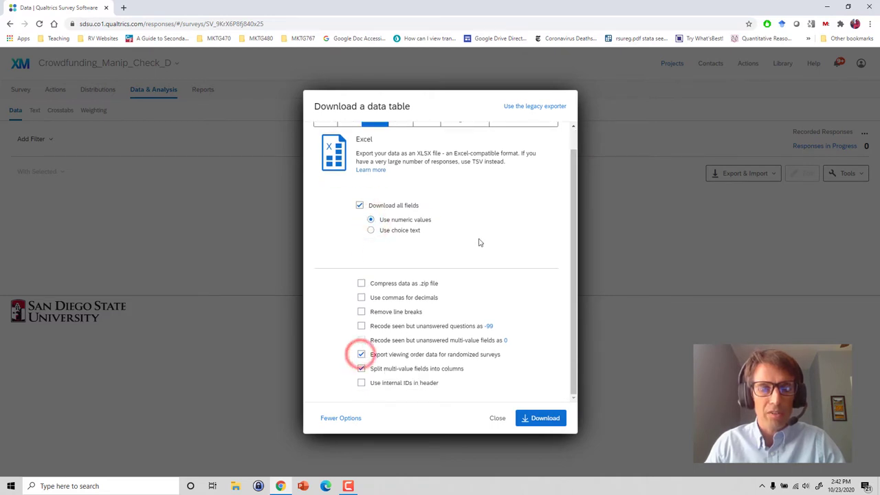
click(536, 418)
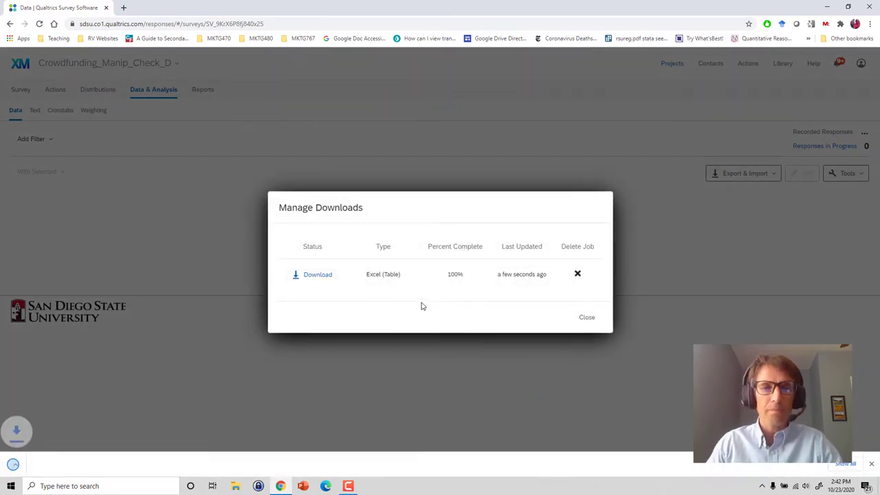
click(587, 305)
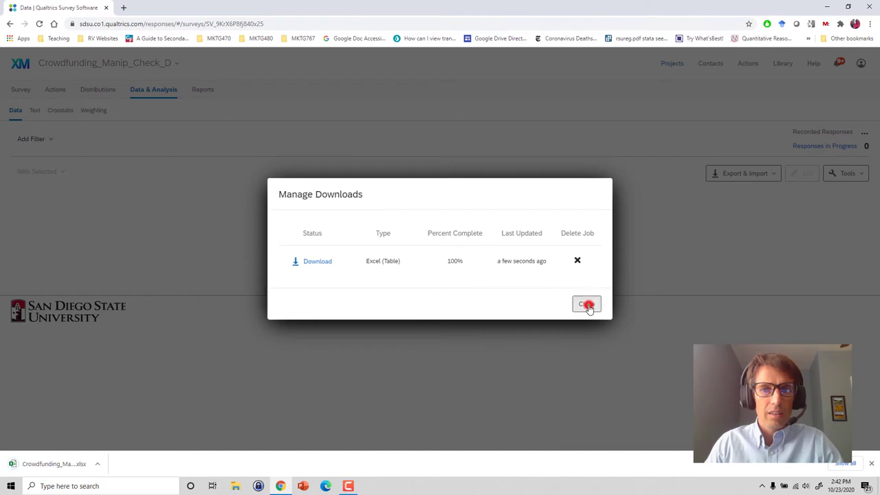
- Rename the downloaded export in the Downloads folder to Upload_Example.xlsx
click(98, 465)
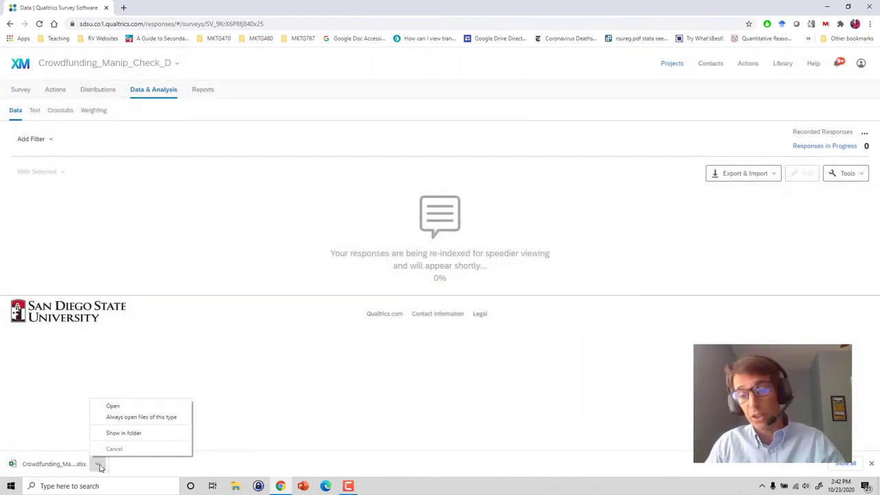
click(127, 432)
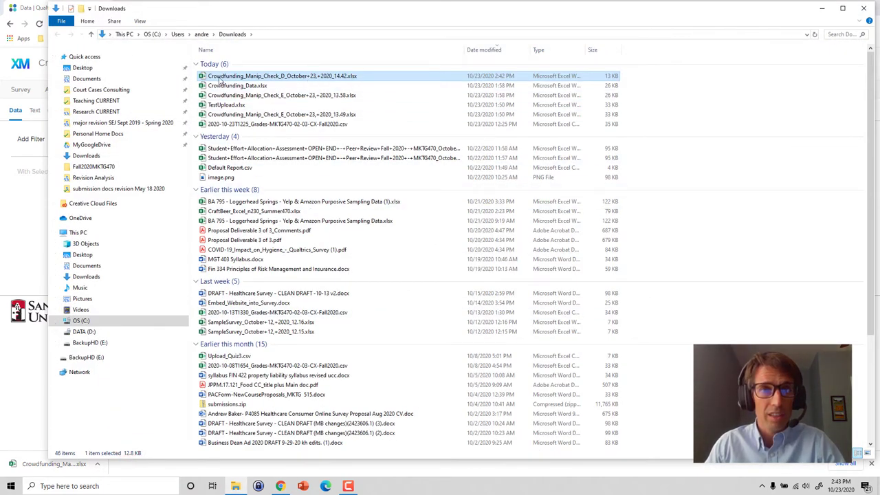
right_click(311, 79)
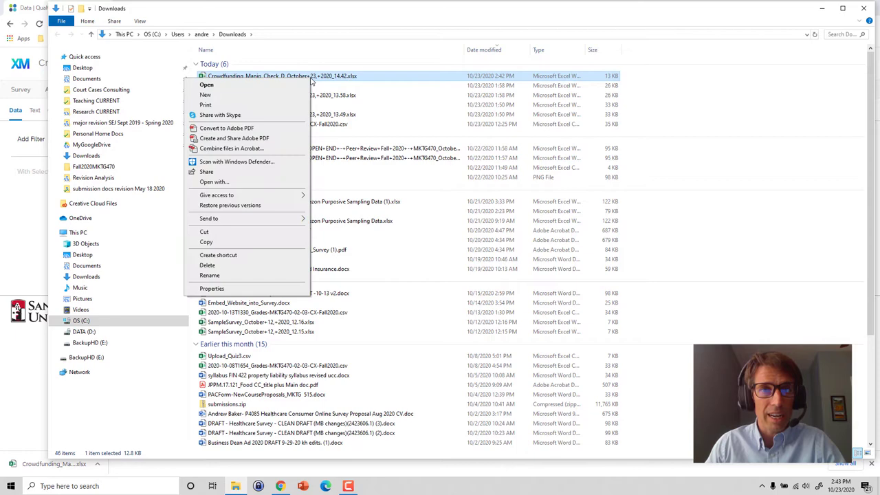
click(252, 275)
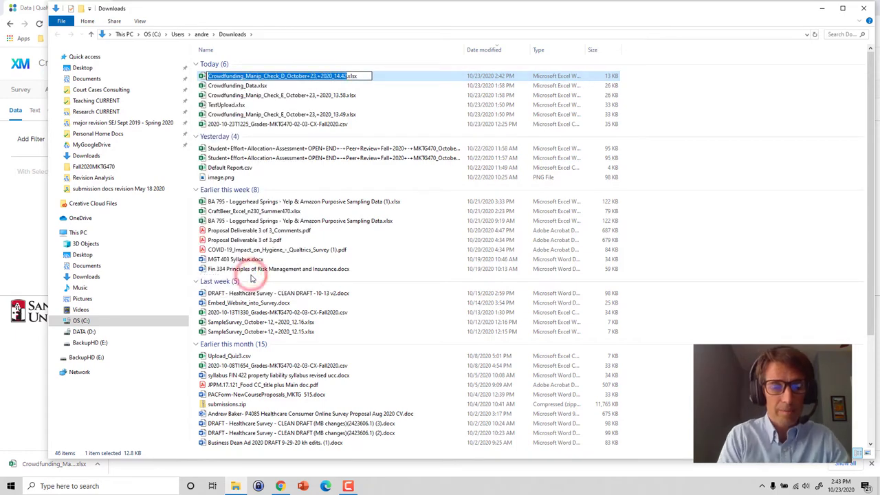
text(Upload)
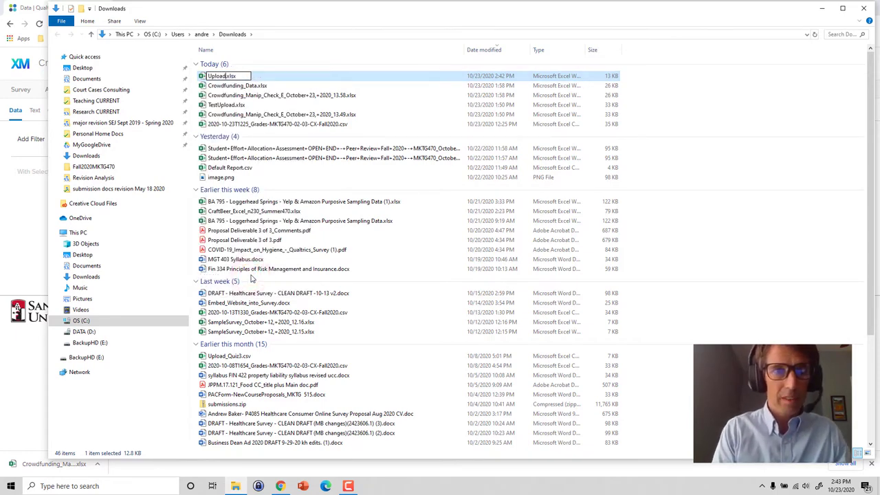
text(_Exa)
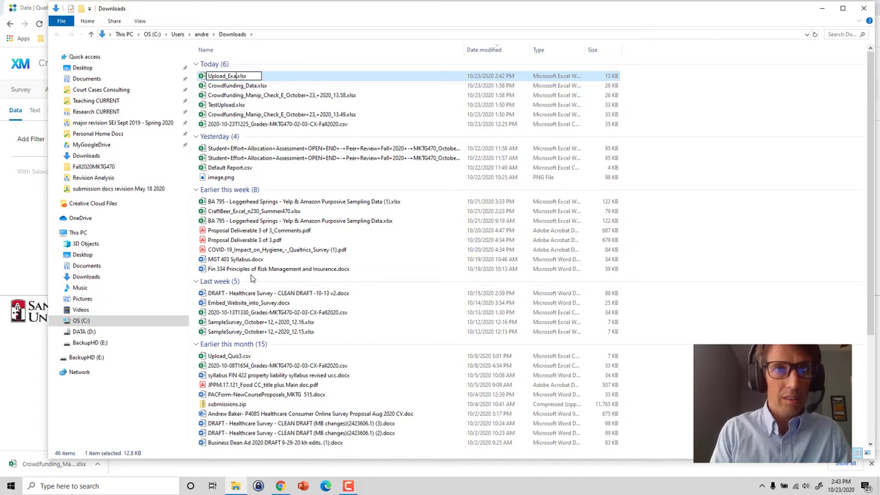
text(mple)
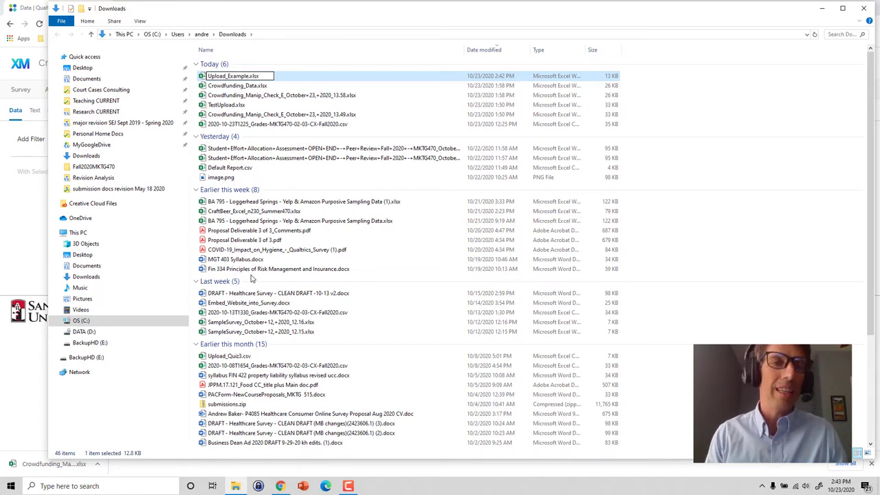
key(Return)
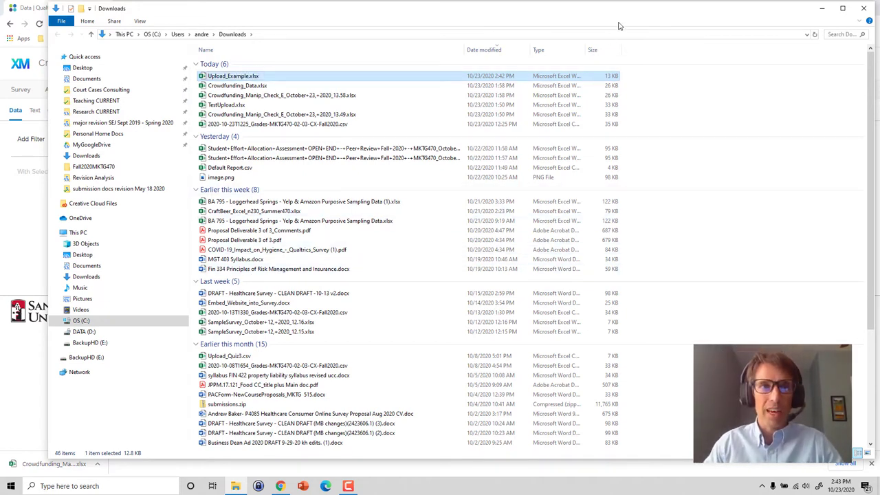
- Minimize Explorer, load office.com in a new Chrome tab, and check the account panel
click(822, 9)
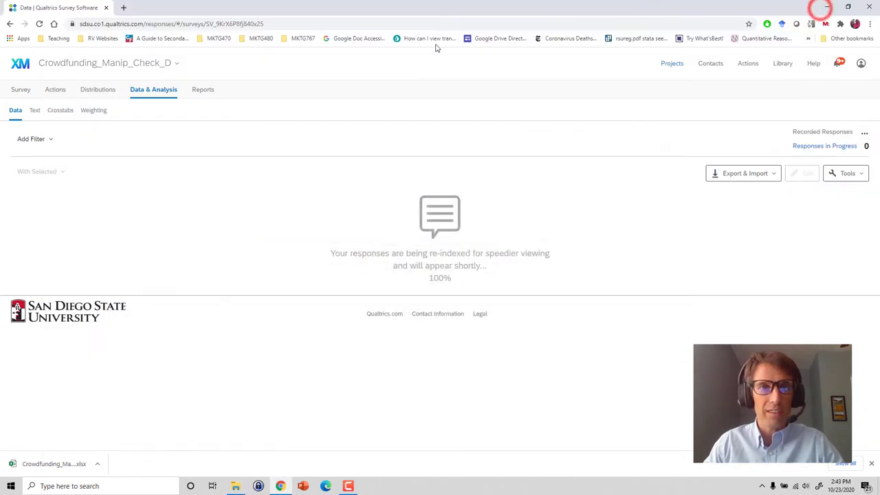
click(123, 7)
text(offic)
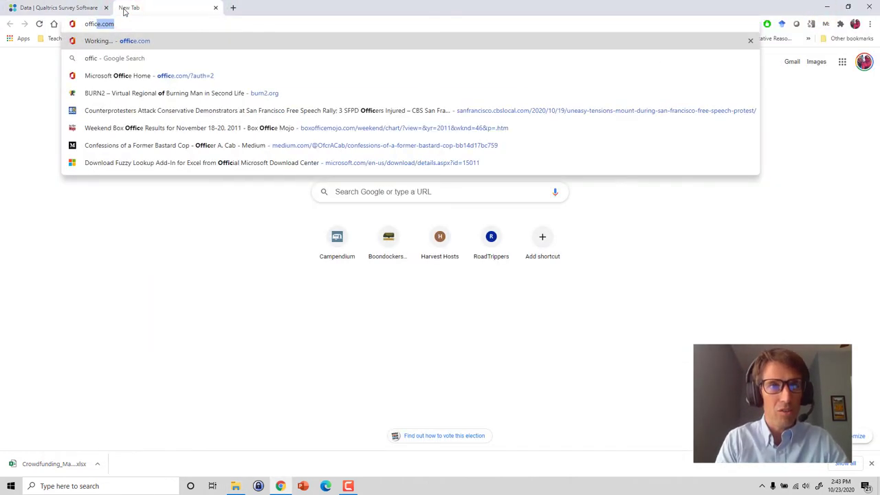
text(e)
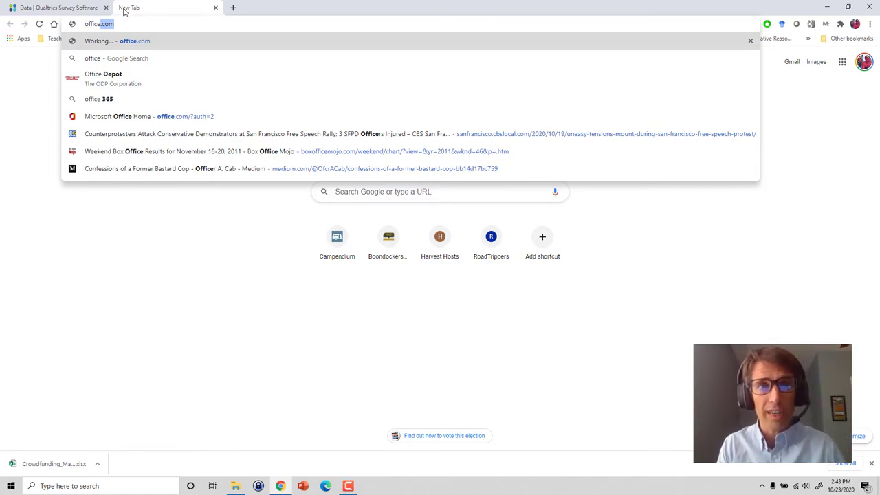
key(Return)
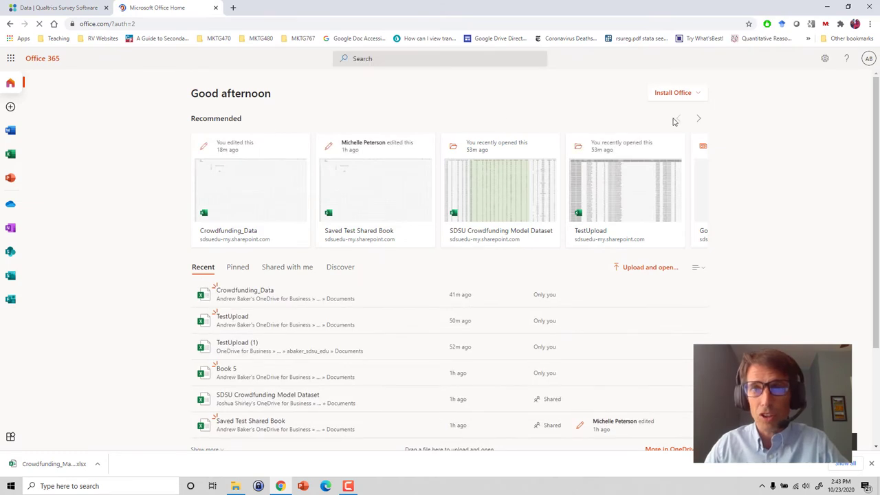
click(868, 61)
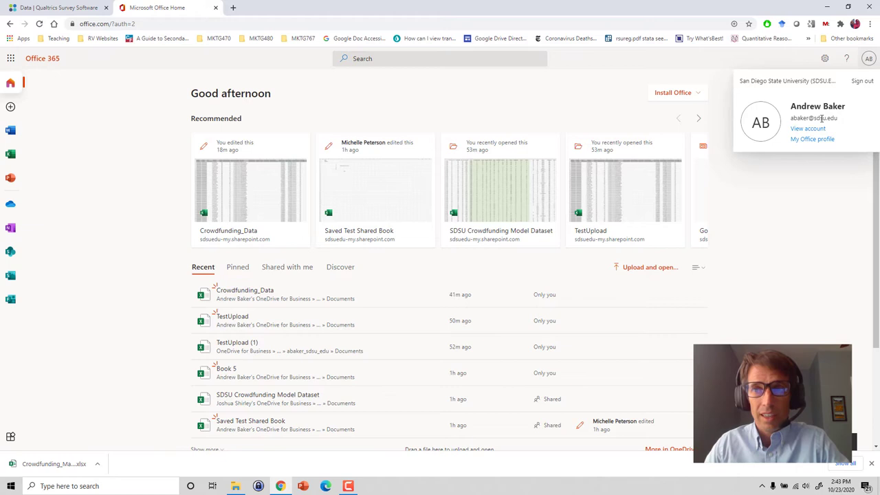
click(840, 202)
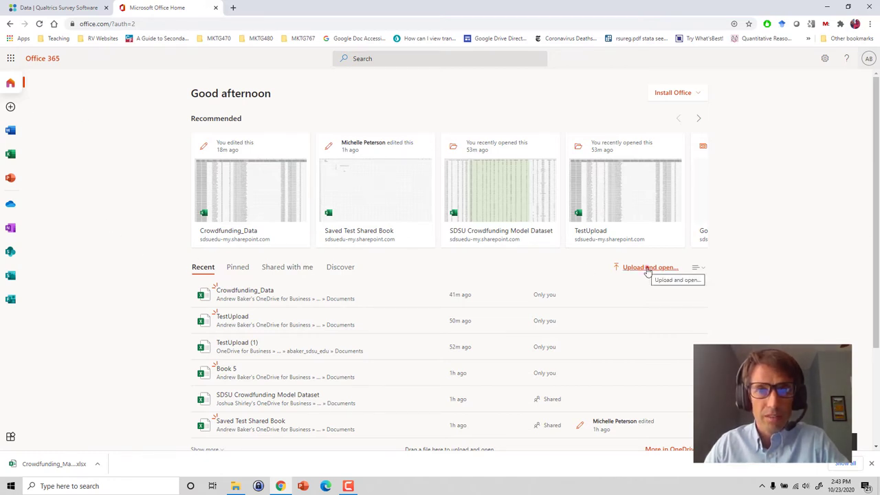
- Upload Upload_Example.xlsx from Downloads to OneDrive using Upload and open
click(647, 271)
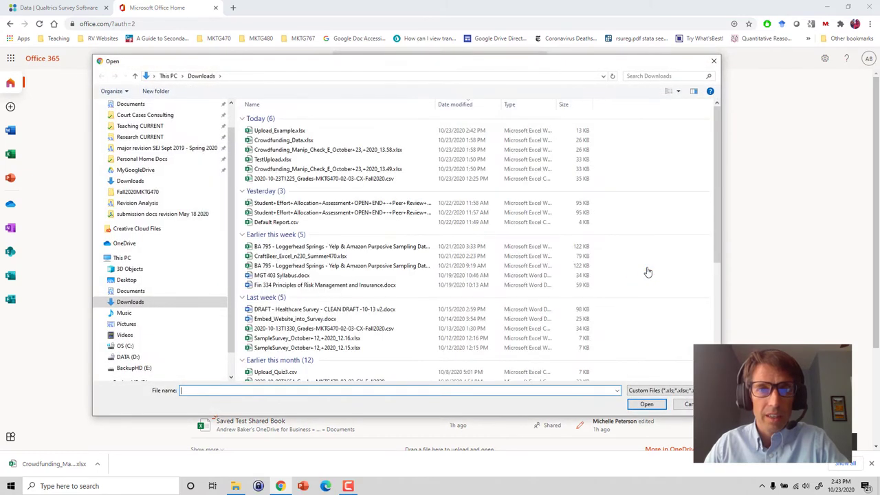
click(274, 132)
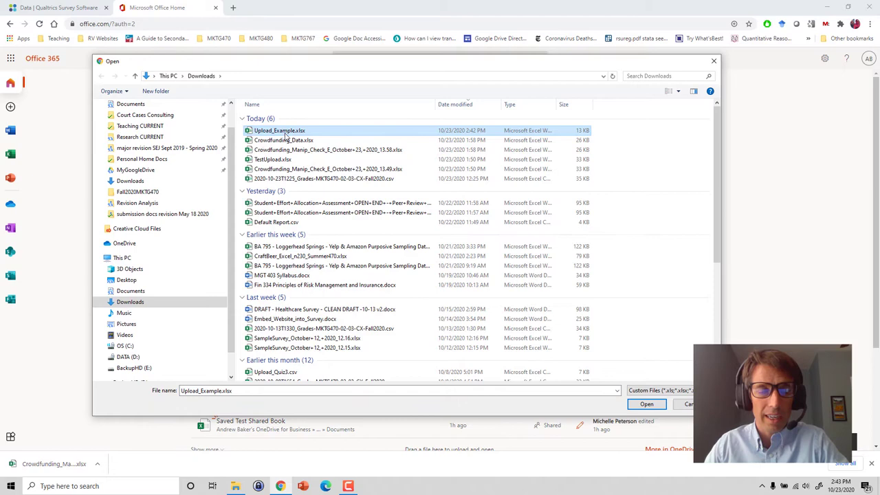
click(646, 405)
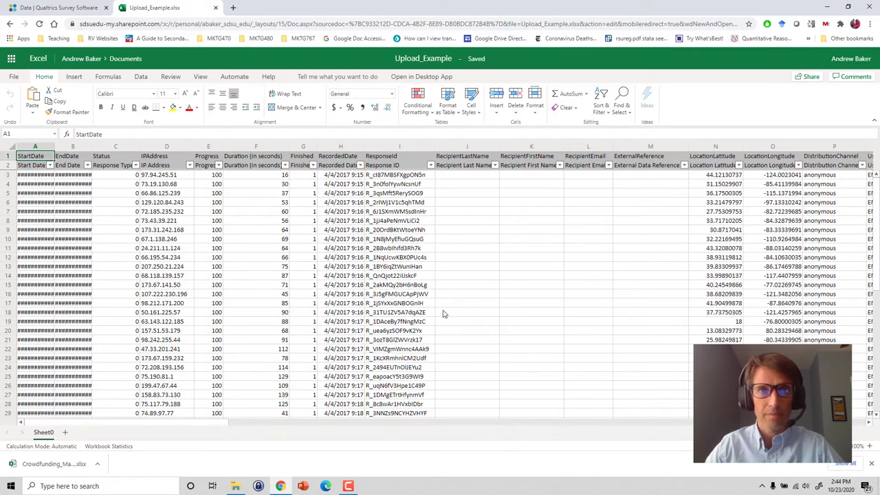
- Return from the opened Upload_Example workbook to the Office home page
click(10, 23)
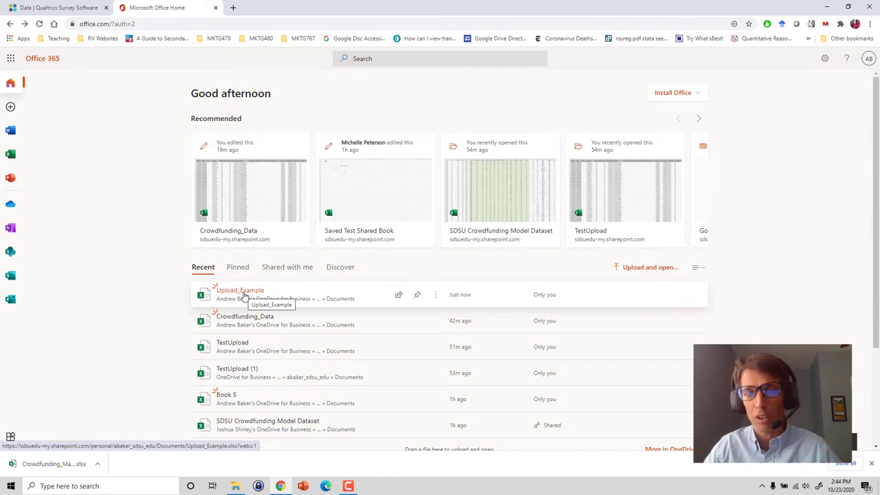
- Share Upload_Example by adding three colleagues, by name, as recipients who can edit
click(399, 296)
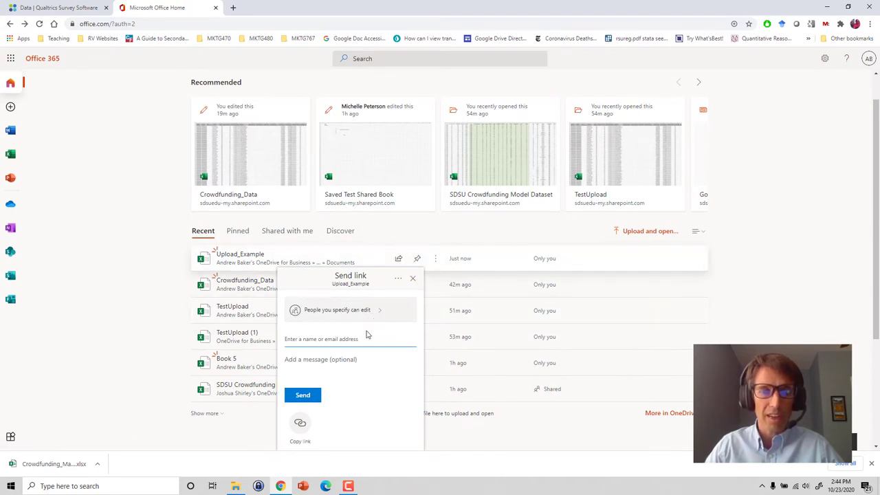
click(308, 339)
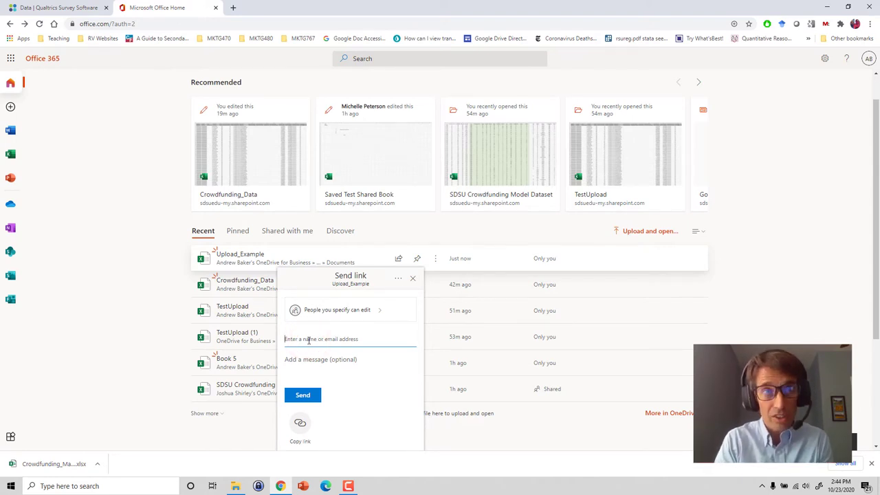
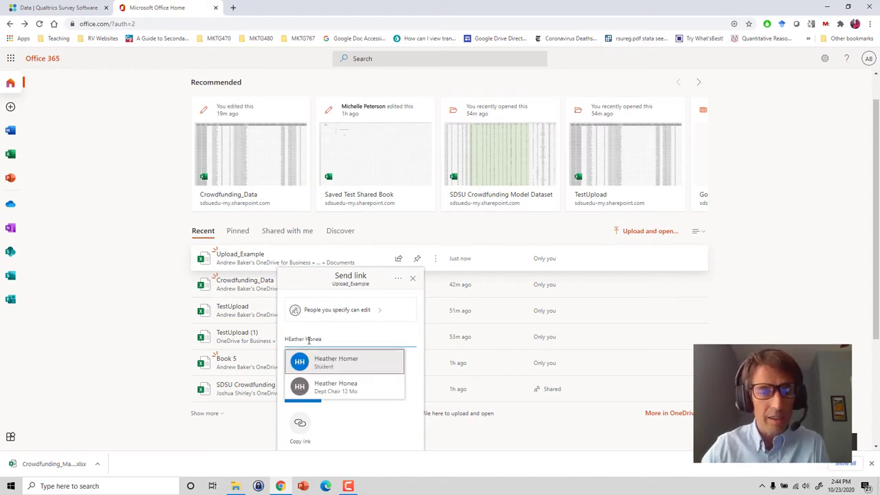
click(370, 389)
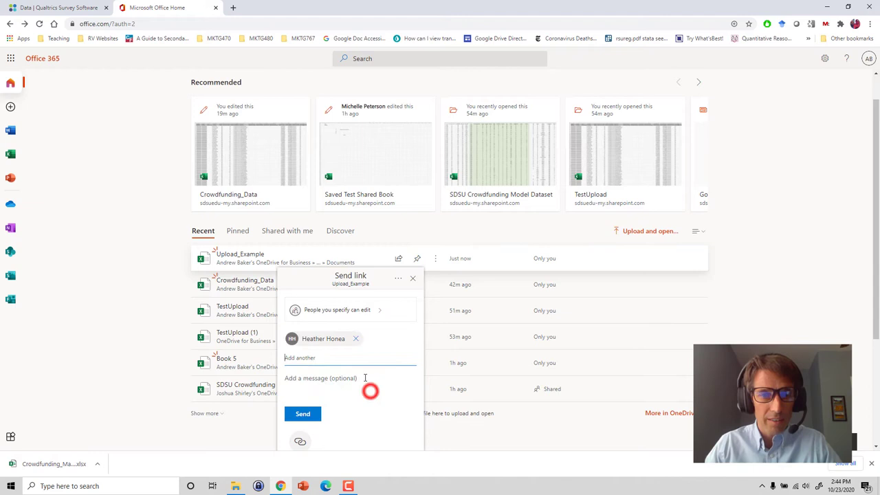
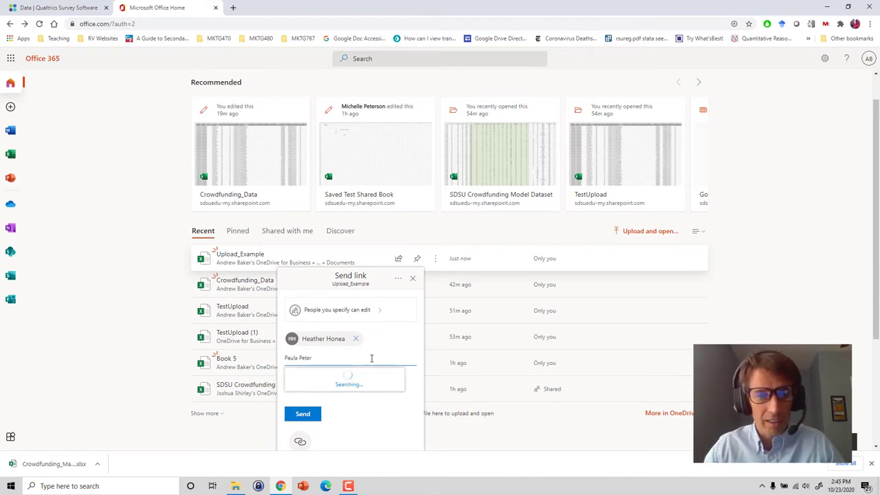
click(355, 385)
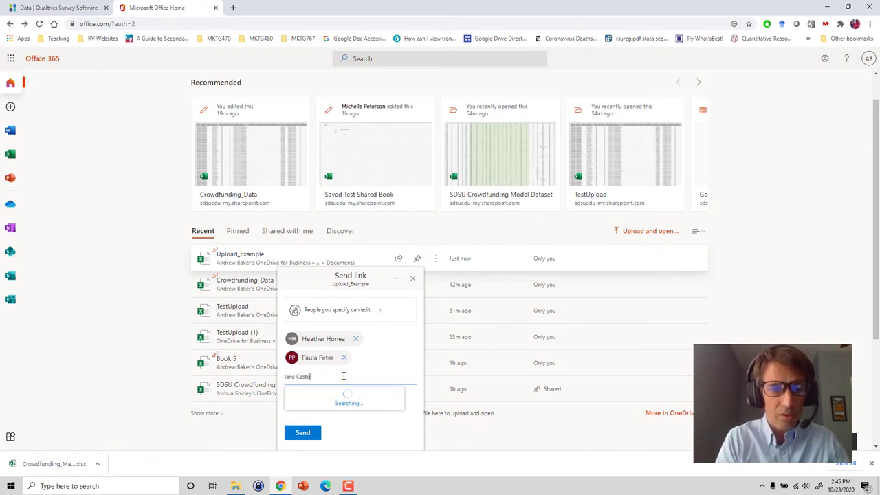
click(350, 397)
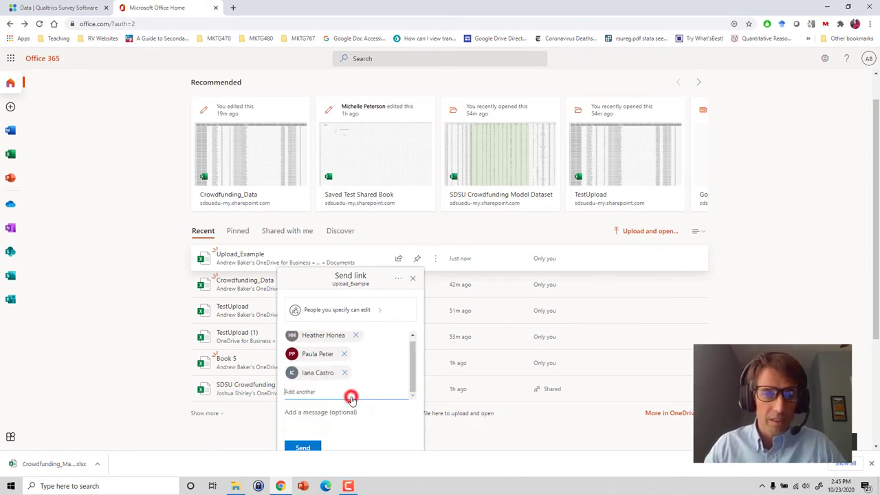
click(413, 365)
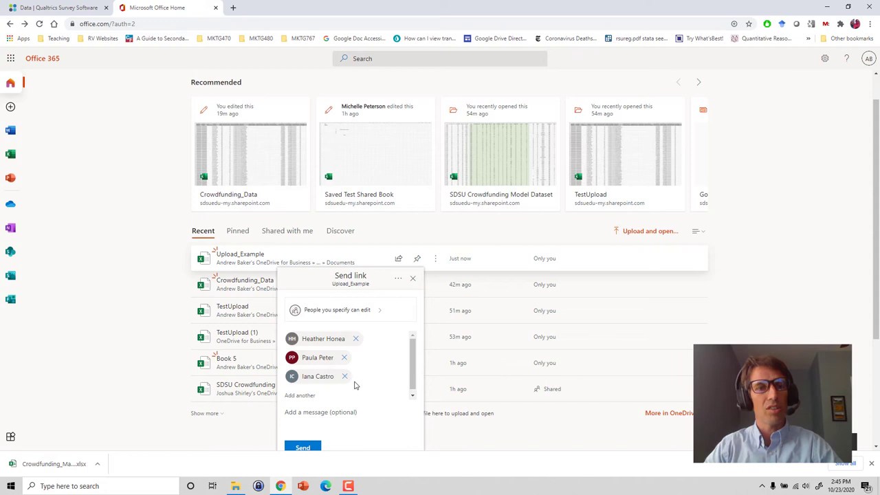
scroll(377, 368, down, 1)
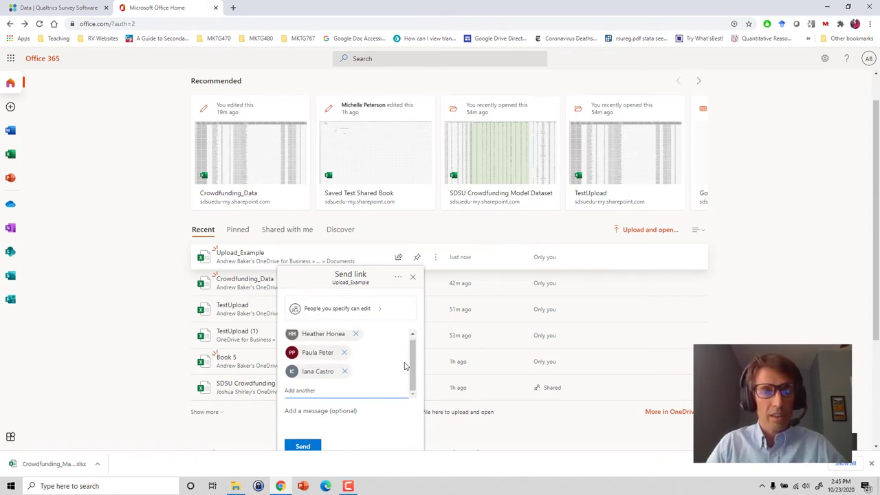
- Add the message 'Here is the Qualtrics upload.' and then close the Send link panel
scroll(391, 357, down, 1)
click(308, 340)
text(Here is )
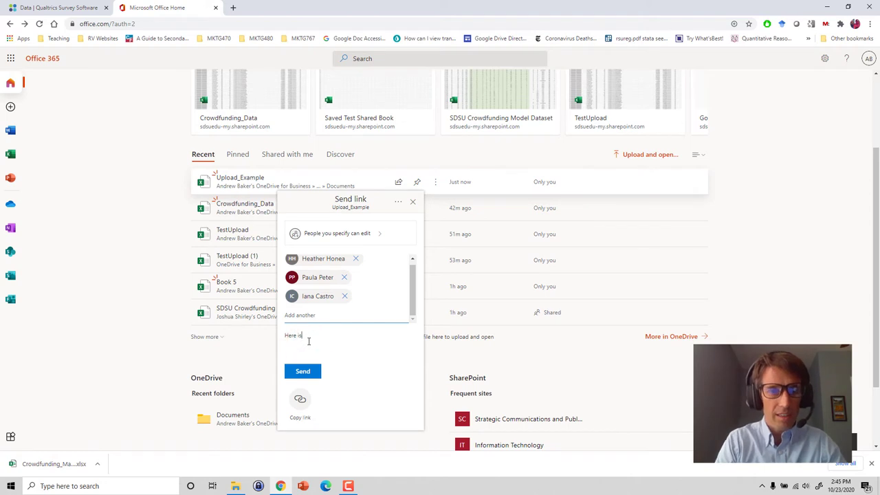
text(the)
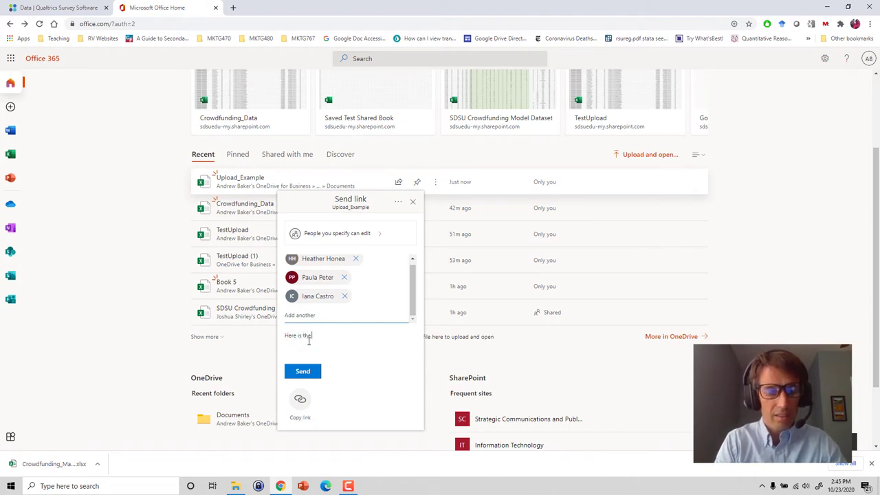
text( Qualtrics)
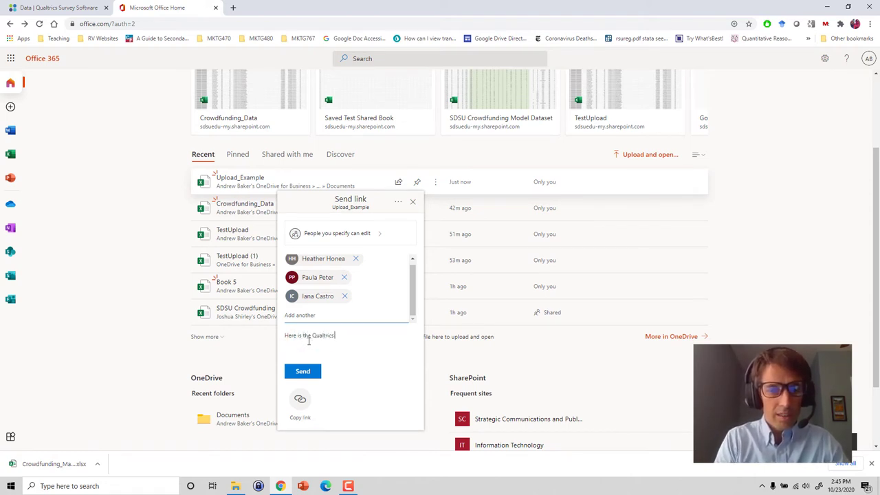
text( upload)
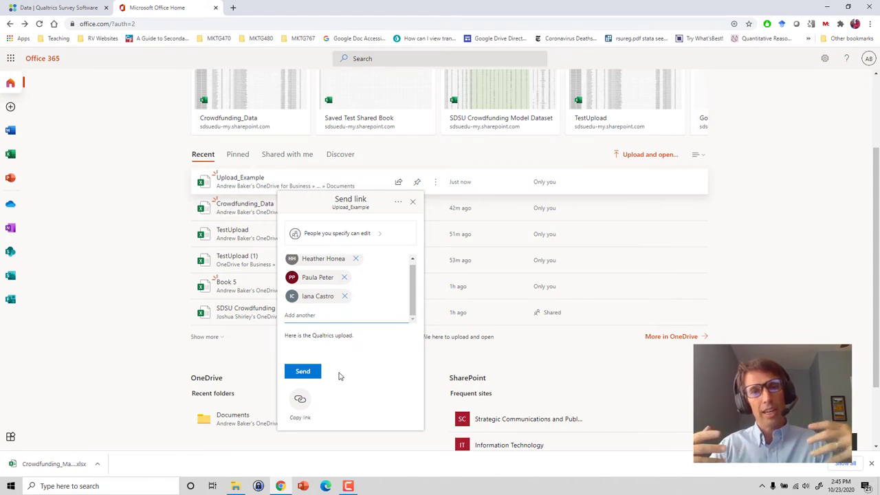
text(.)
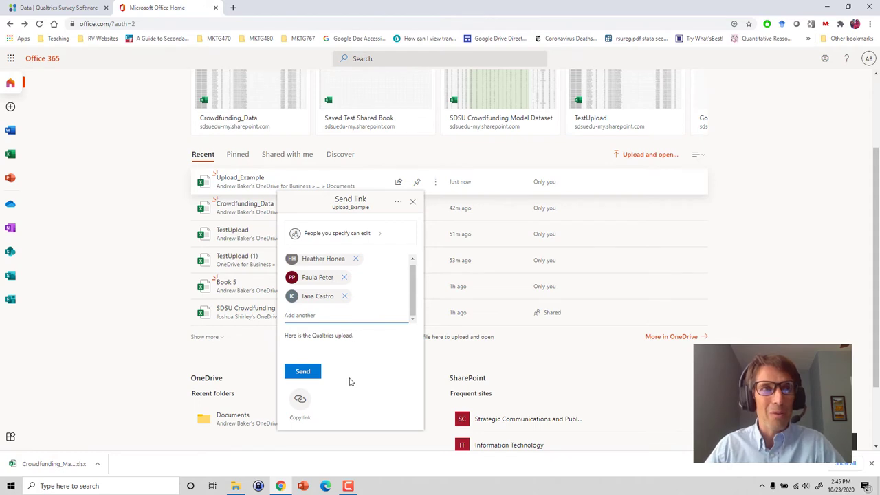
drag(412, 307, 410, 303)
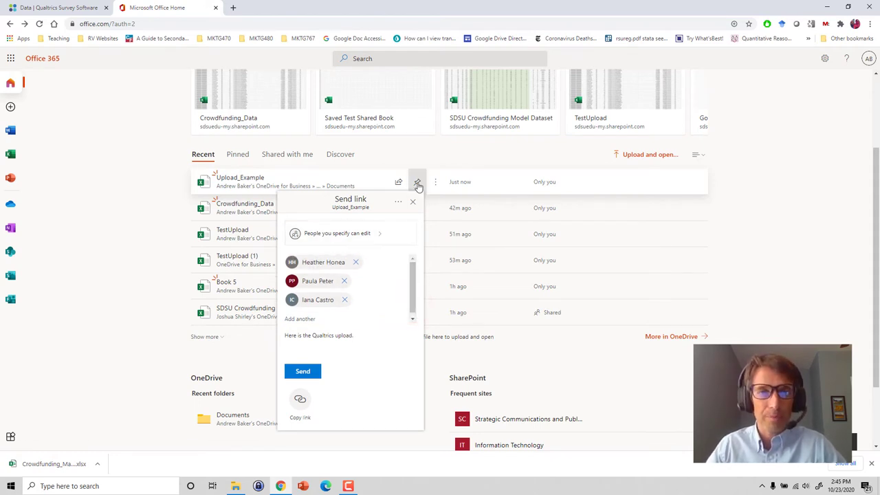
click(413, 204)
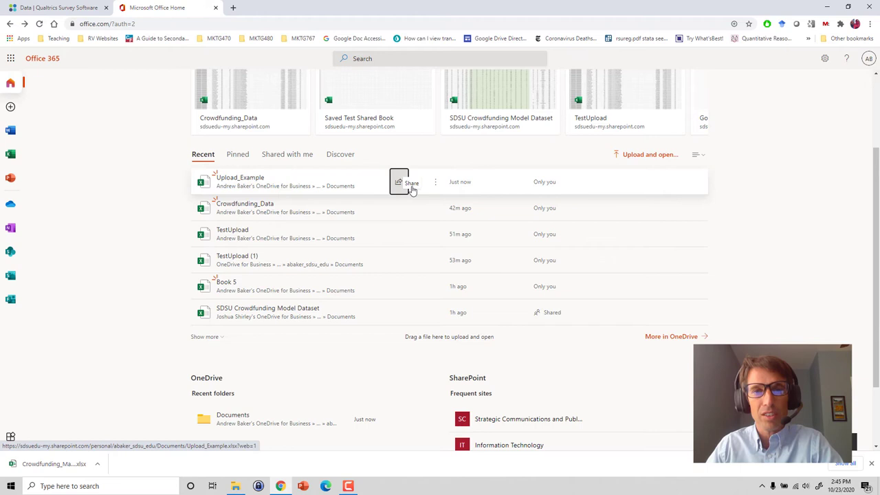
- Open Upload_Example in the desktop Excel app from its row's more-options menu
click(435, 183)
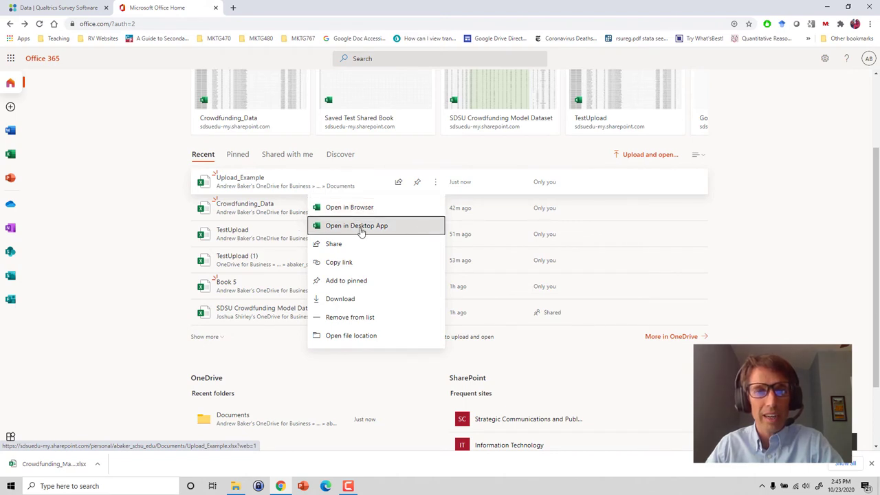
click(359, 227)
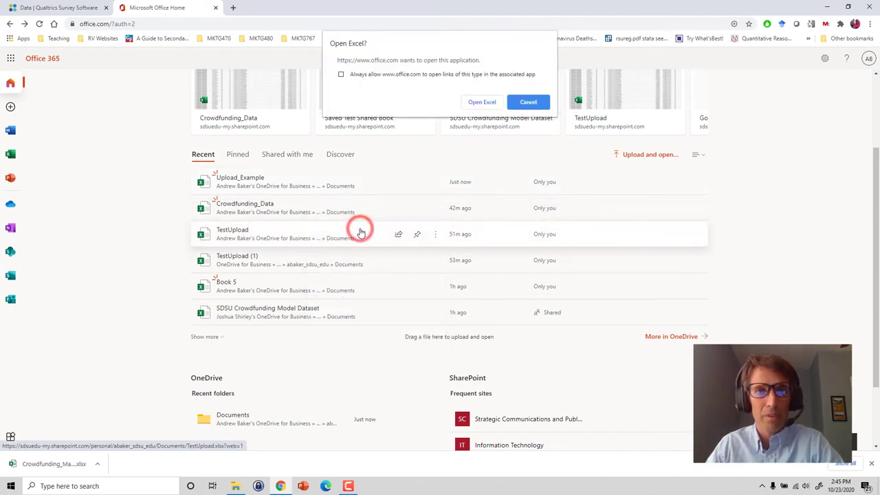
click(482, 102)
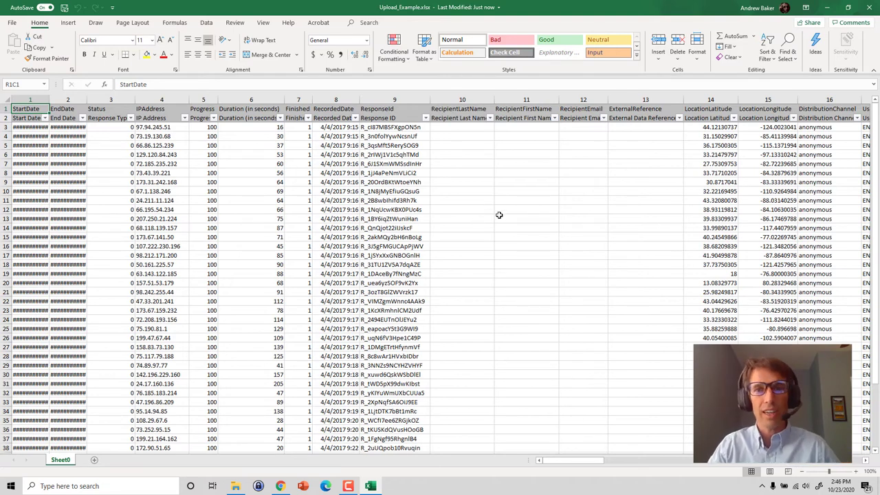
- Start sharing Upload_Example.xlsx and add the first colleague as a link recipient
click(497, 217)
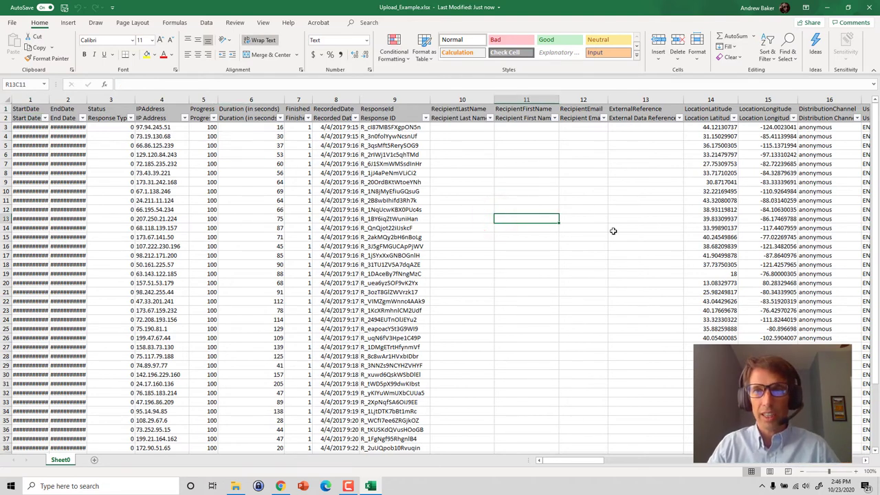
click(813, 23)
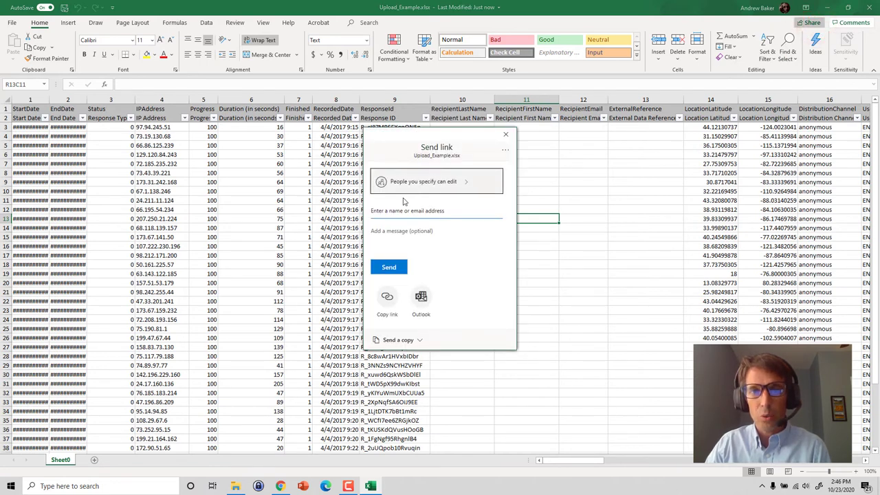
click(391, 211)
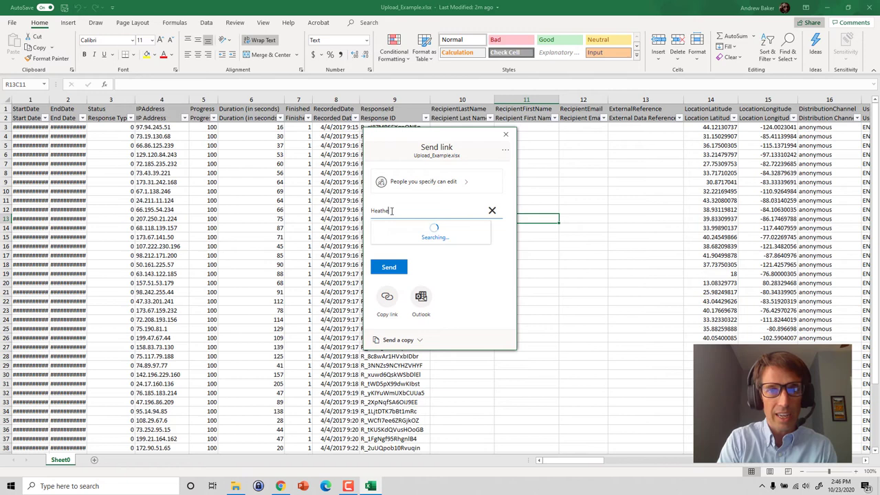
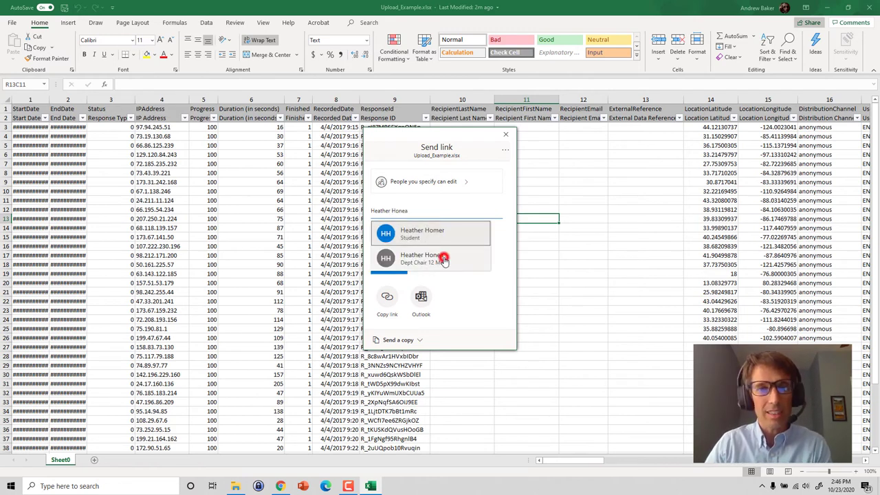
click(443, 252)
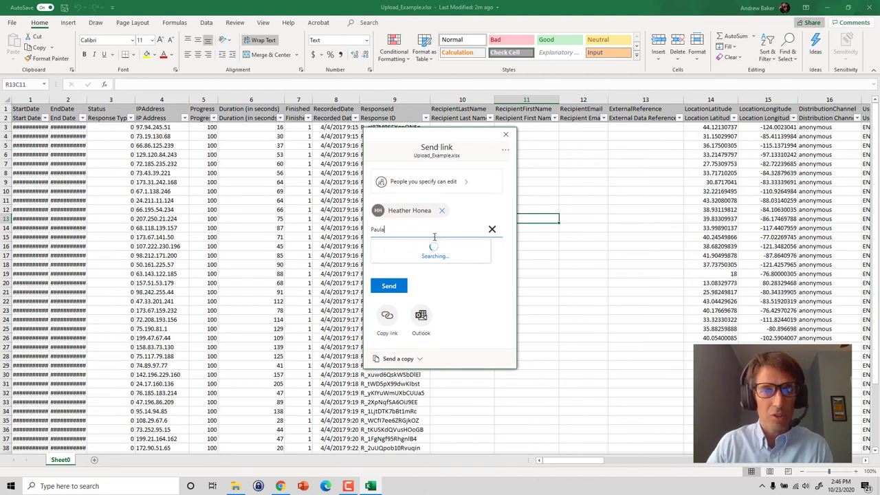
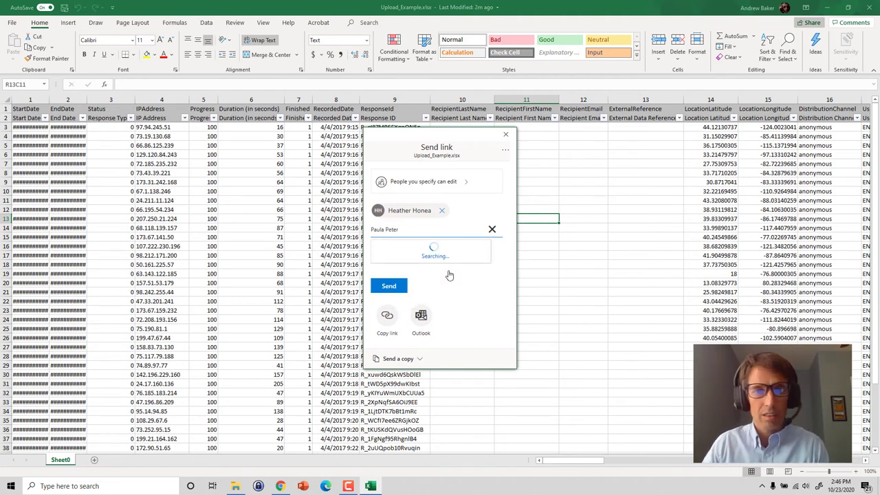
- Add the second colleague, send them both the edit link, and close the sharing panel
click(440, 251)
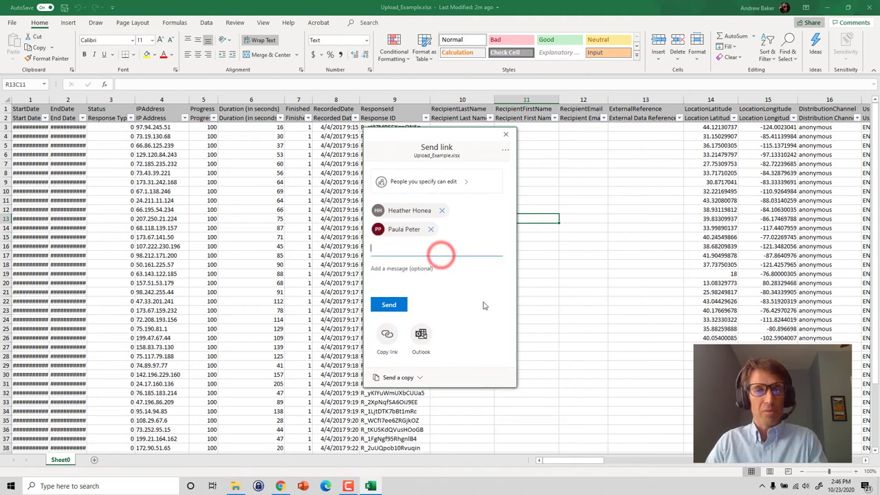
click(393, 309)
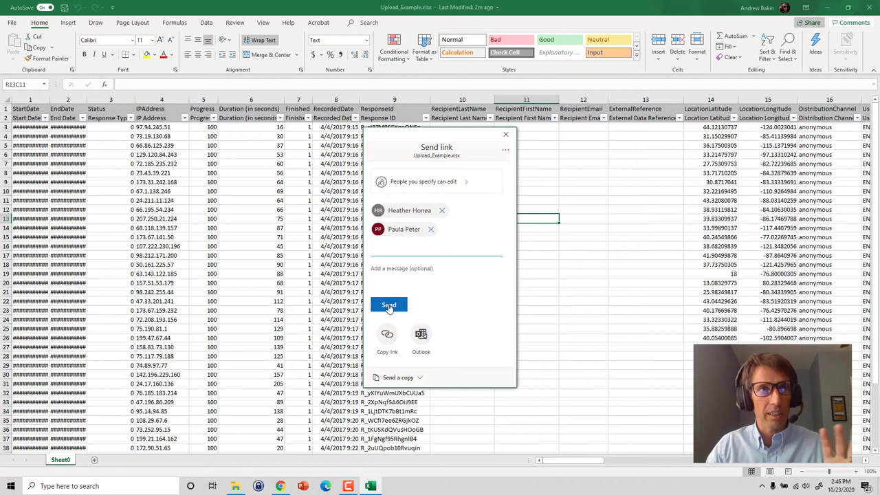
click(506, 134)
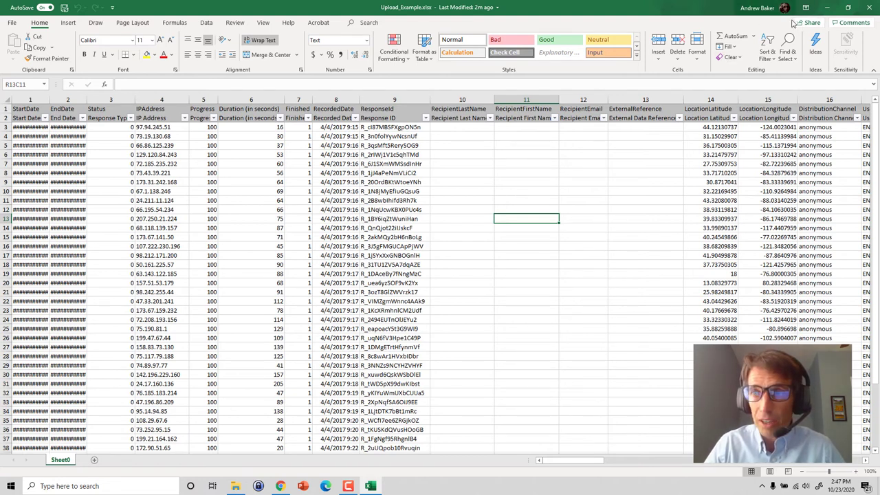
mouse_move(688, 16)
mouse_down()
mouse_move(703, 31)
mouse_move(789, 31)
mouse_up()
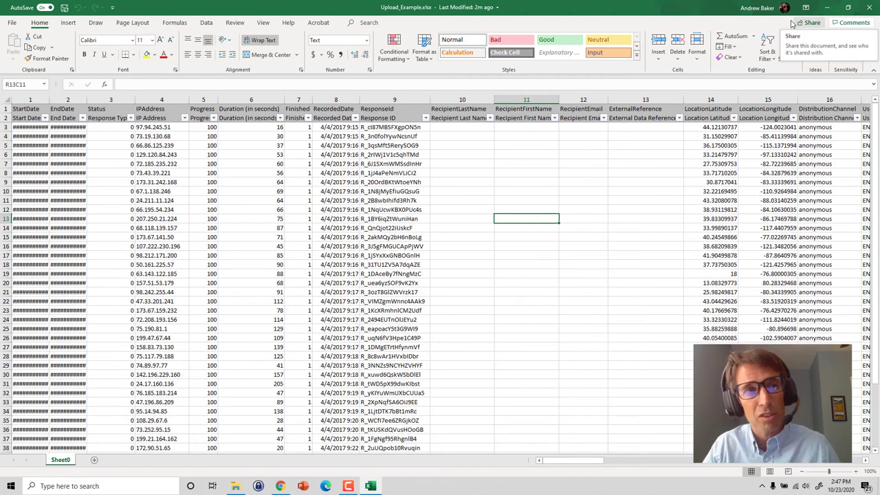
click(457, 209)
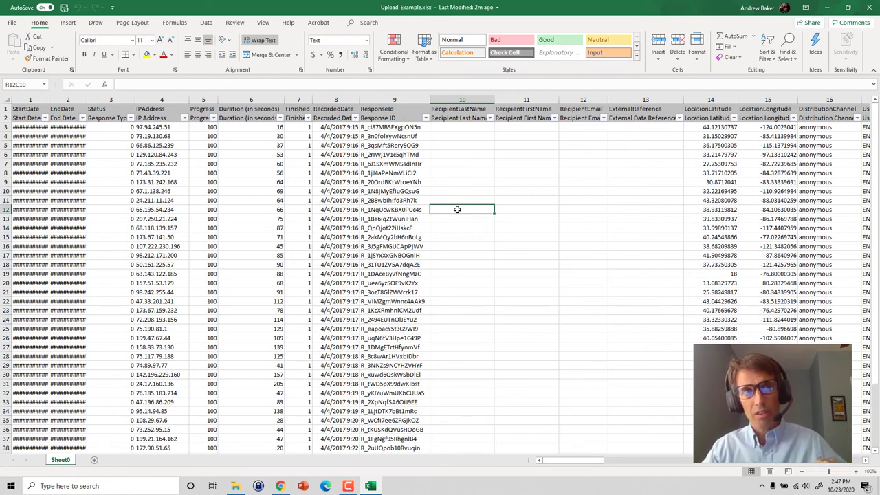
click(547, 172)
drag(240, 209, 405, 209)
click(448, 242)
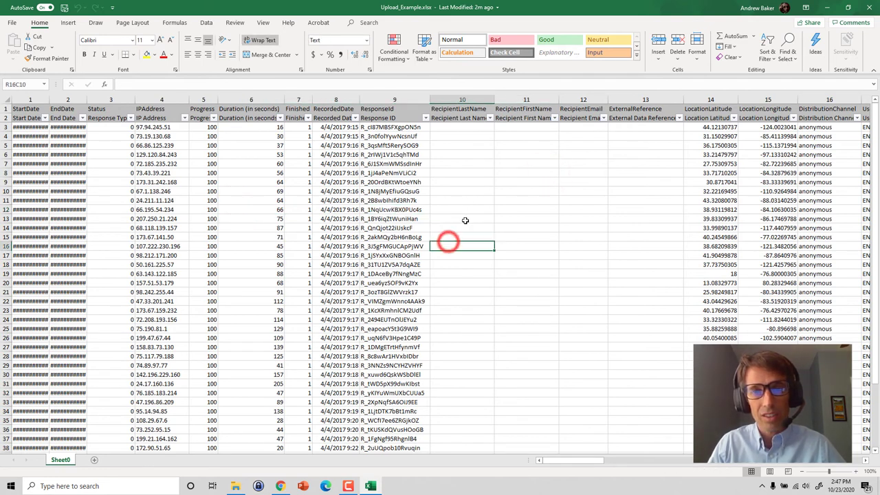
click(546, 182)
click(682, 279)
click(456, 283)
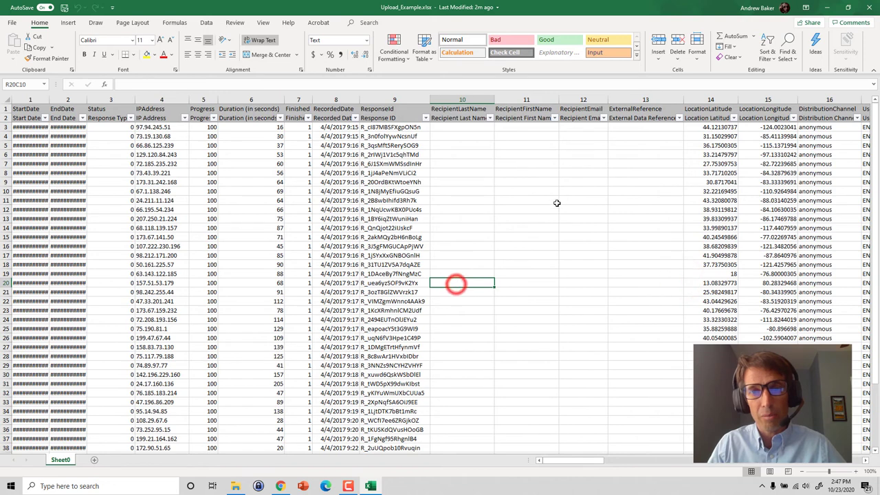
click(557, 200)
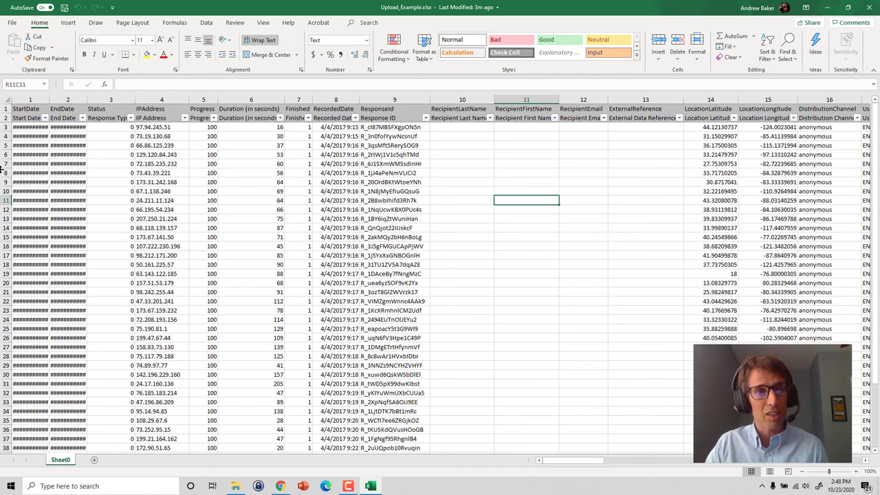
- Select row 8, then Ctrl-add rows 16 and 24 by their row headers
click(6, 172)
ctrl+click(5, 246)
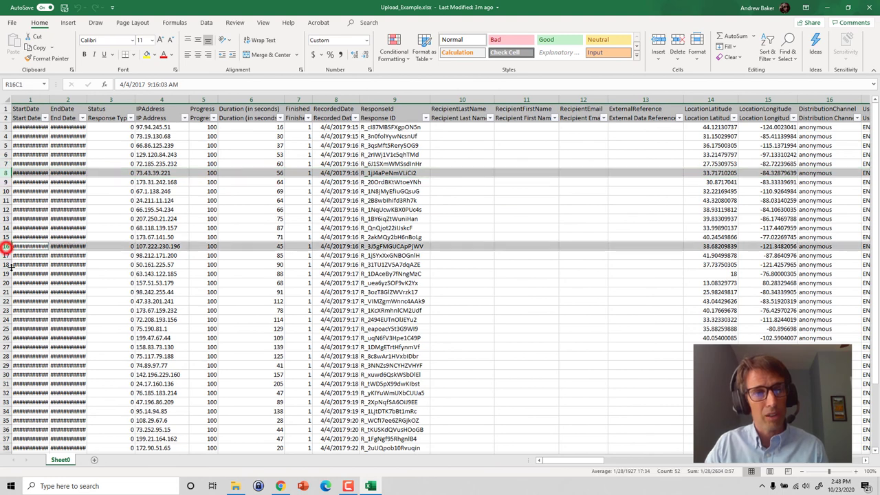
ctrl+click(6, 319)
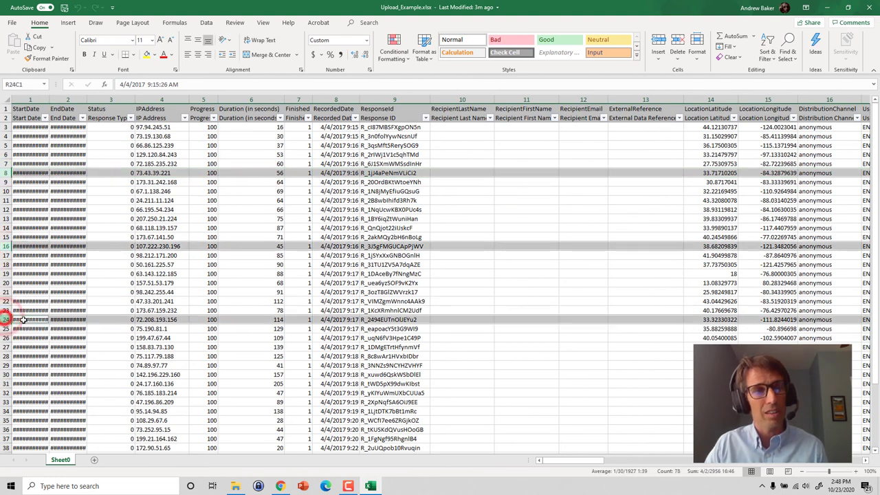